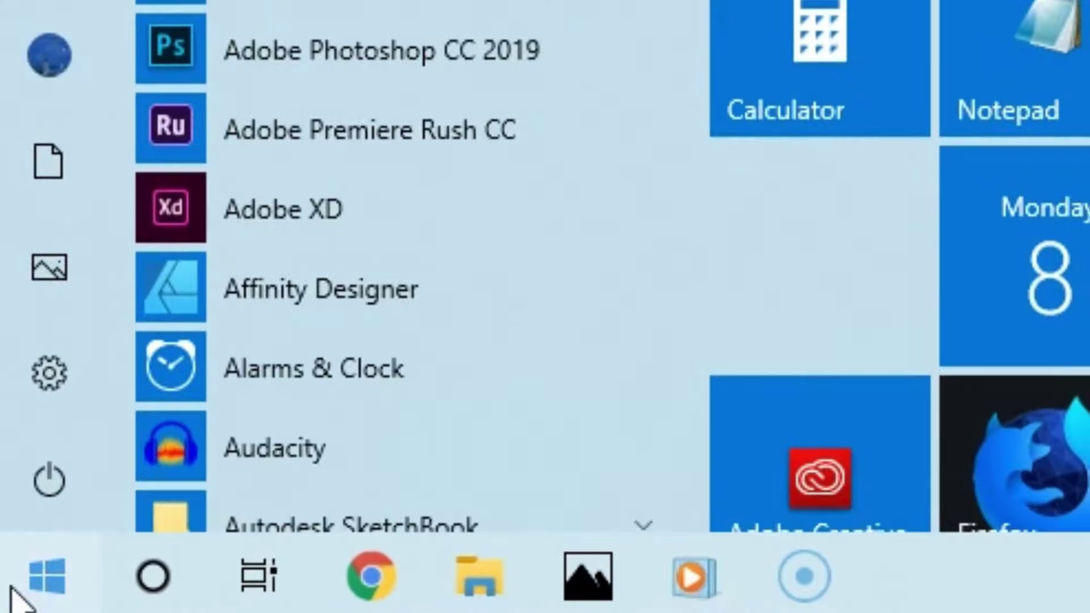
Step: Search 'cloudberry remote assistant' in Start, launch it, and close its advertising panel
{"action": "type", "text": "cloud"}
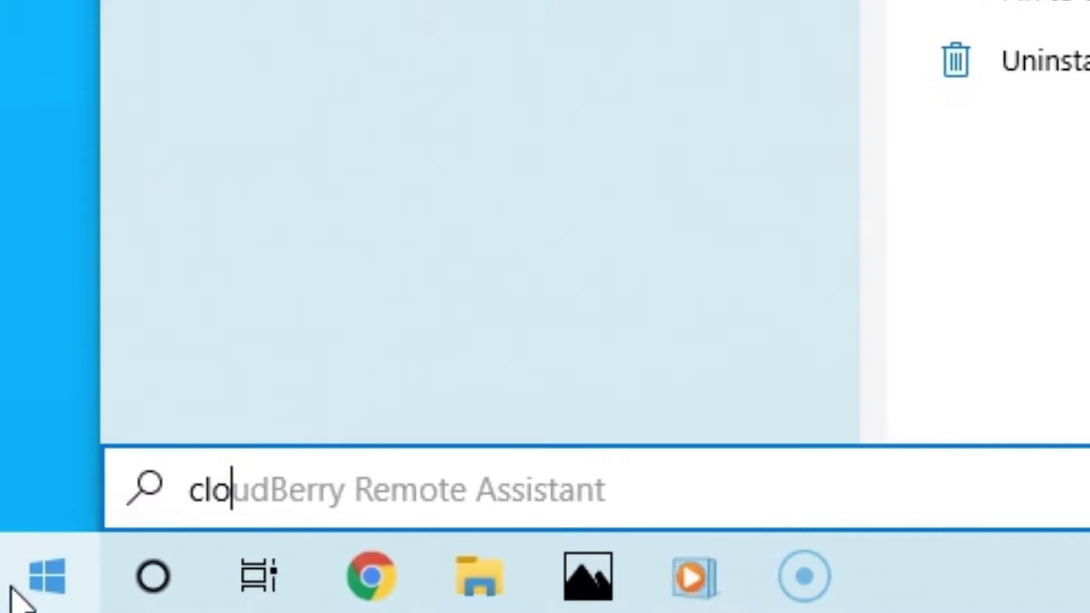
{"action": "type", "text": "berry remote"}
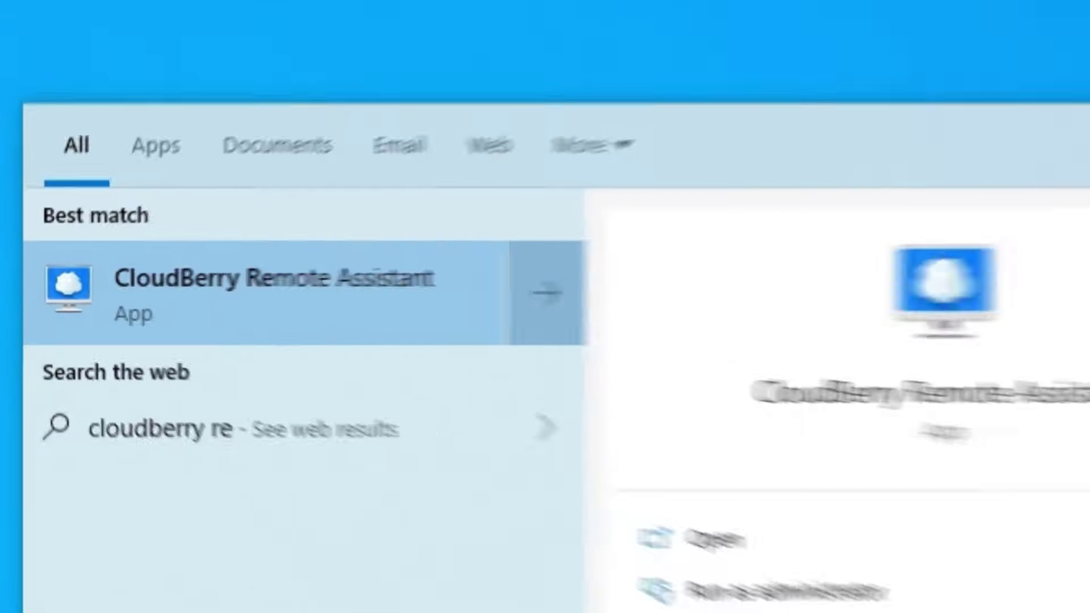
{"action": "type", "text": " assi"}
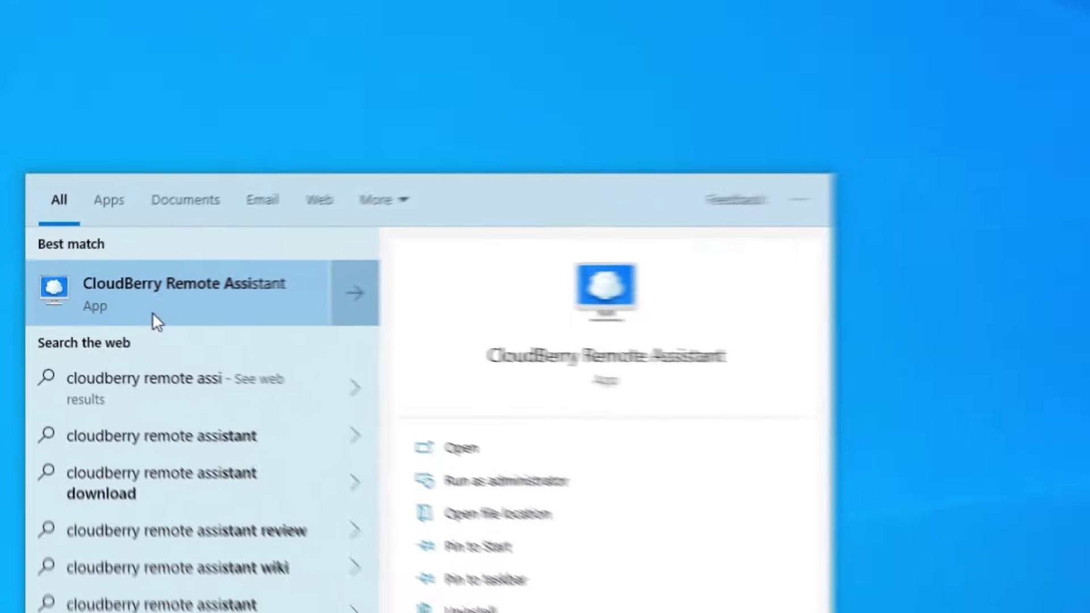
{"action": "left_click", "coordinate": [244, 332]}
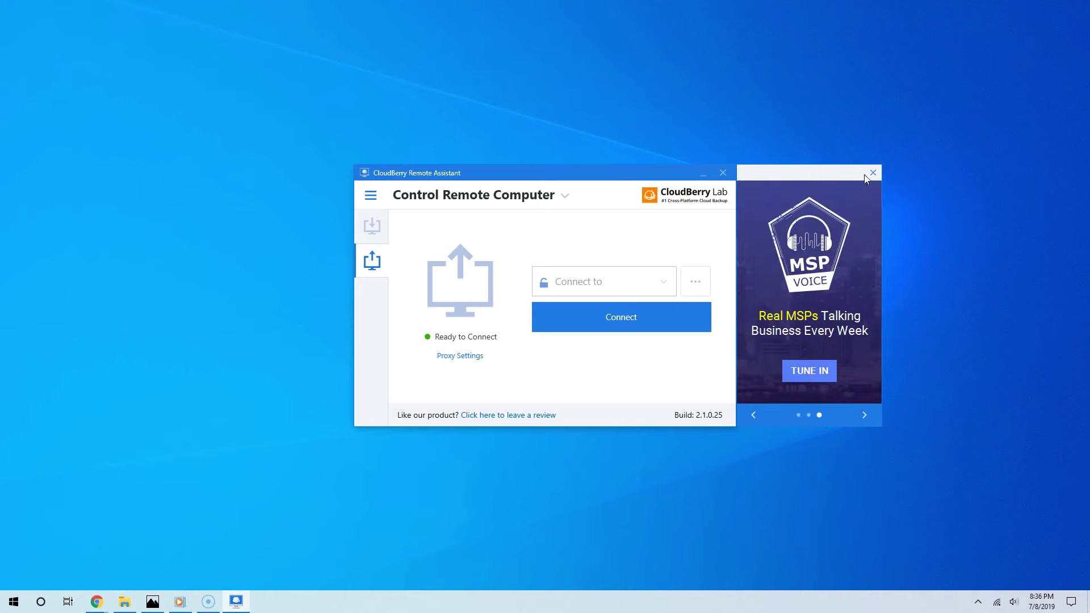
{"action": "left_click", "coordinate": [874, 173]}
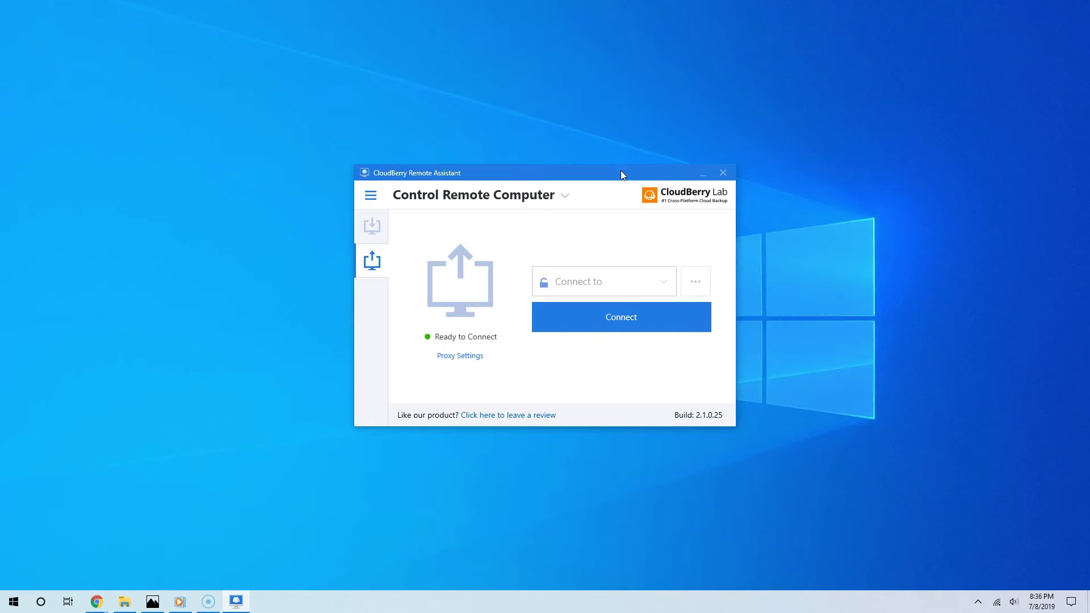
Step: Shift the window left and switch between pages, ending on this computer's ID and PIN
{"action": "left_click_drag", "start_coordinate": [622, 171], "coordinate": [579, 172]}
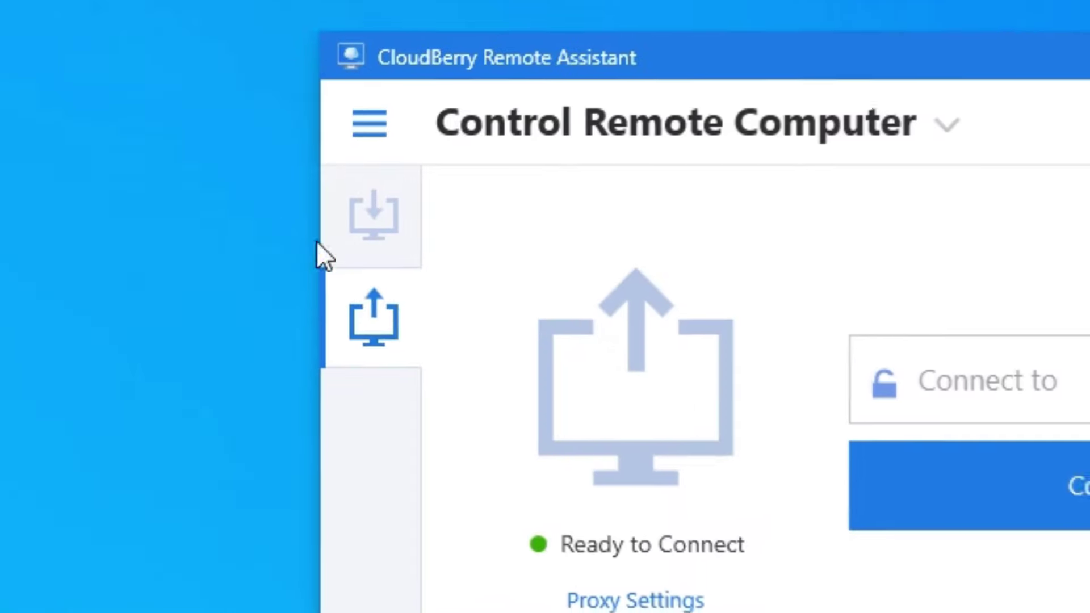
{"action": "left_click", "coordinate": [332, 235]}
{"action": "left_click", "coordinate": [386, 309]}
{"action": "left_click", "coordinate": [386, 226]}
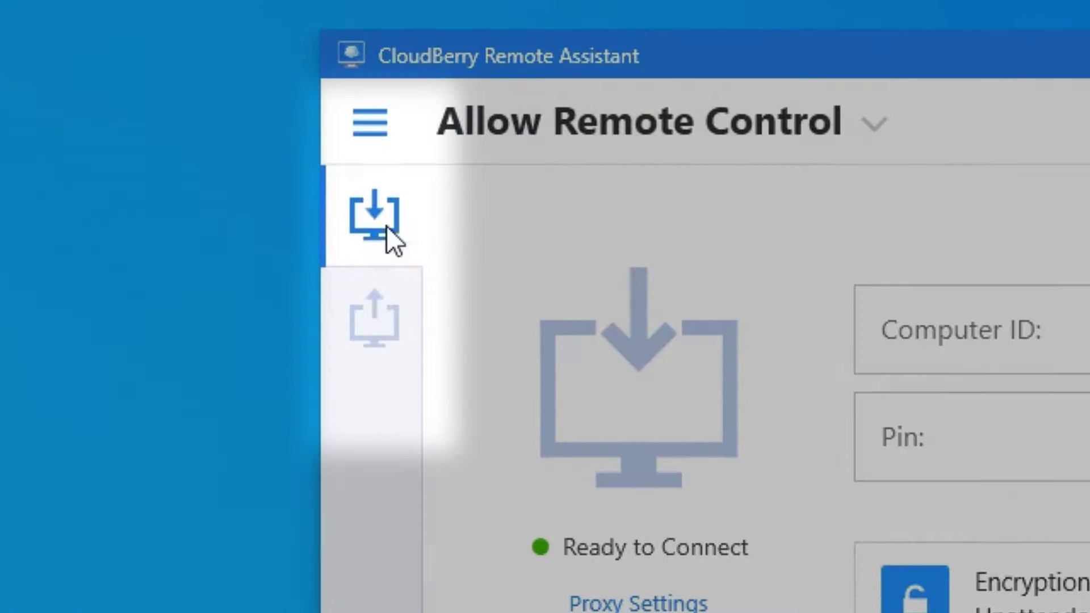
{"action": "left_click", "coordinate": [387, 325]}
{"action": "left_click", "coordinate": [387, 212]}
{"action": "left_click", "coordinate": [390, 313]}
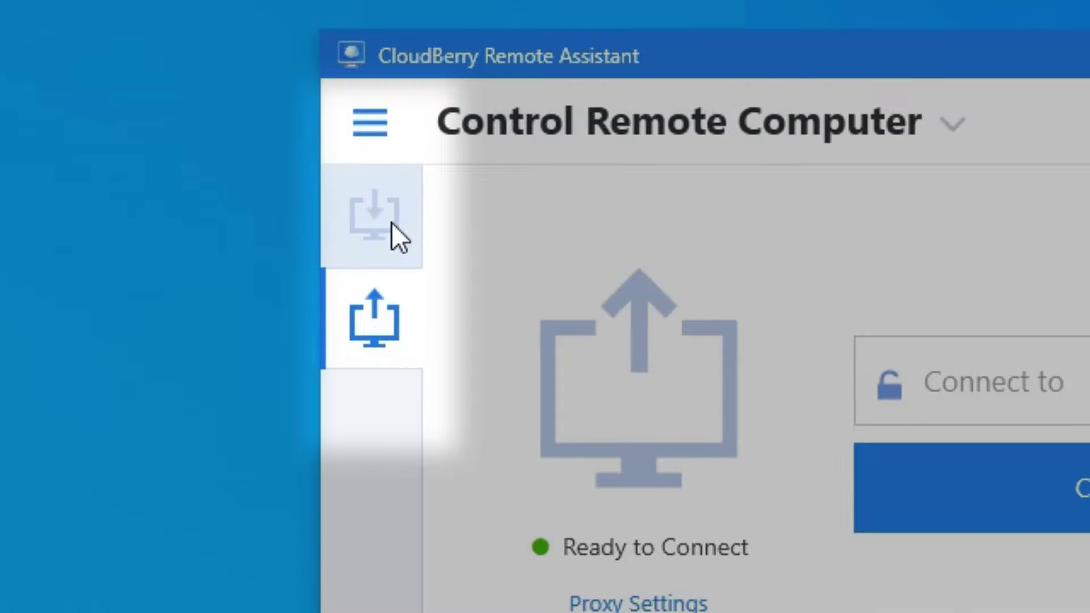
{"action": "left_click", "coordinate": [389, 232]}
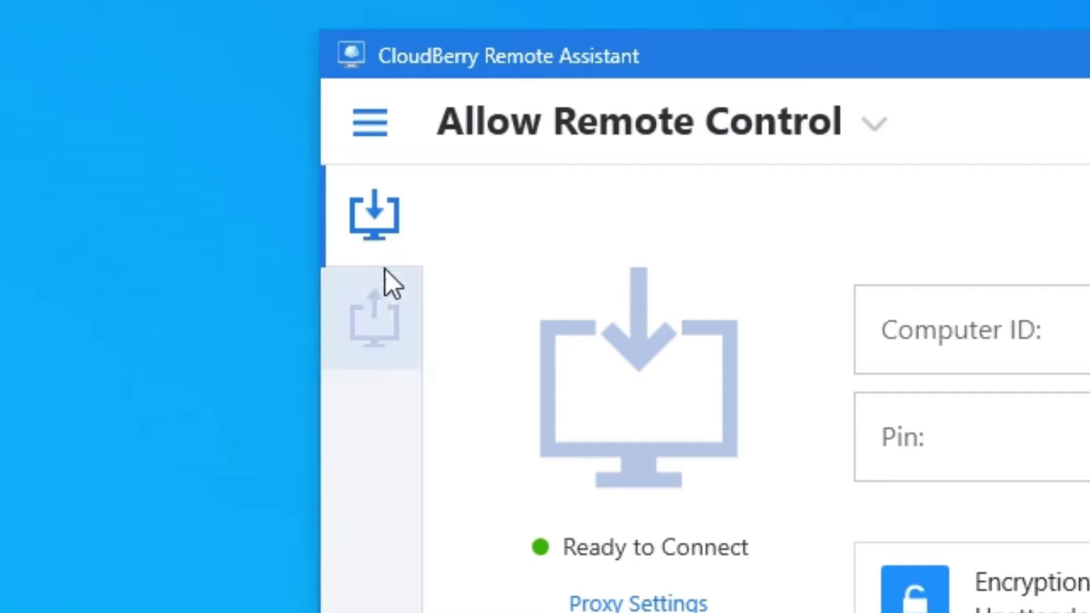
{"action": "left_click", "coordinate": [384, 360]}
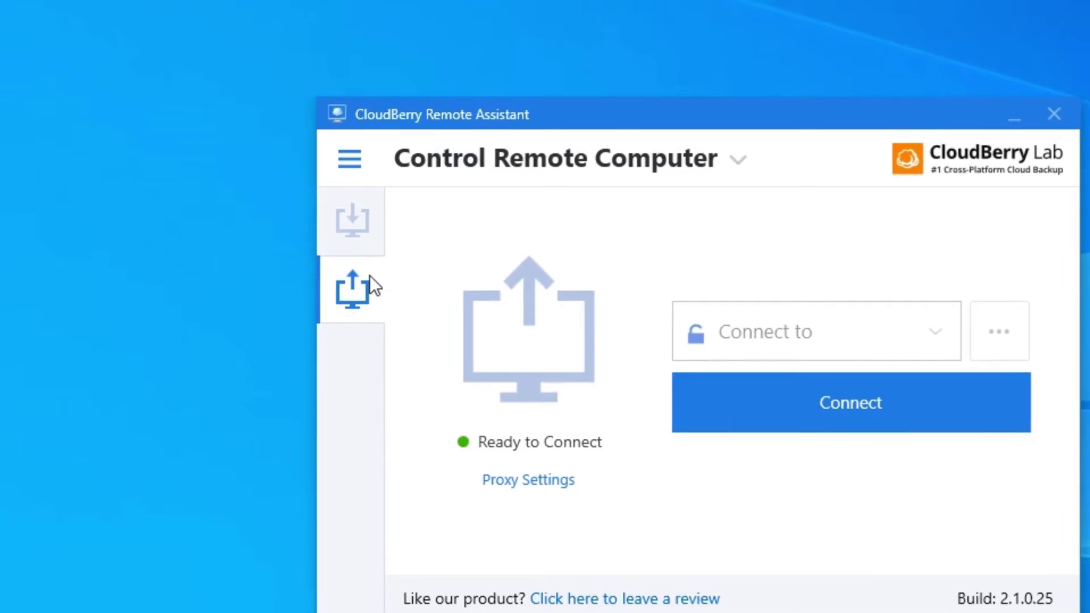
{"action": "left_click", "coordinate": [369, 222]}
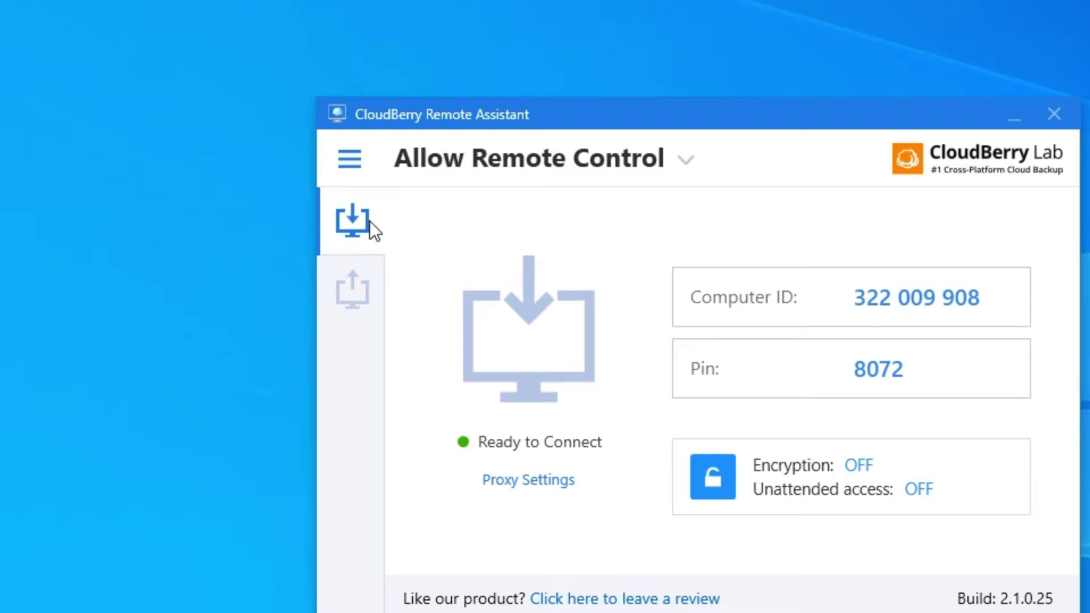
Step: Paste a partner ID on the Control Remote Computer page, then return to Allow Remote Control
{"action": "left_click", "coordinate": [366, 284]}
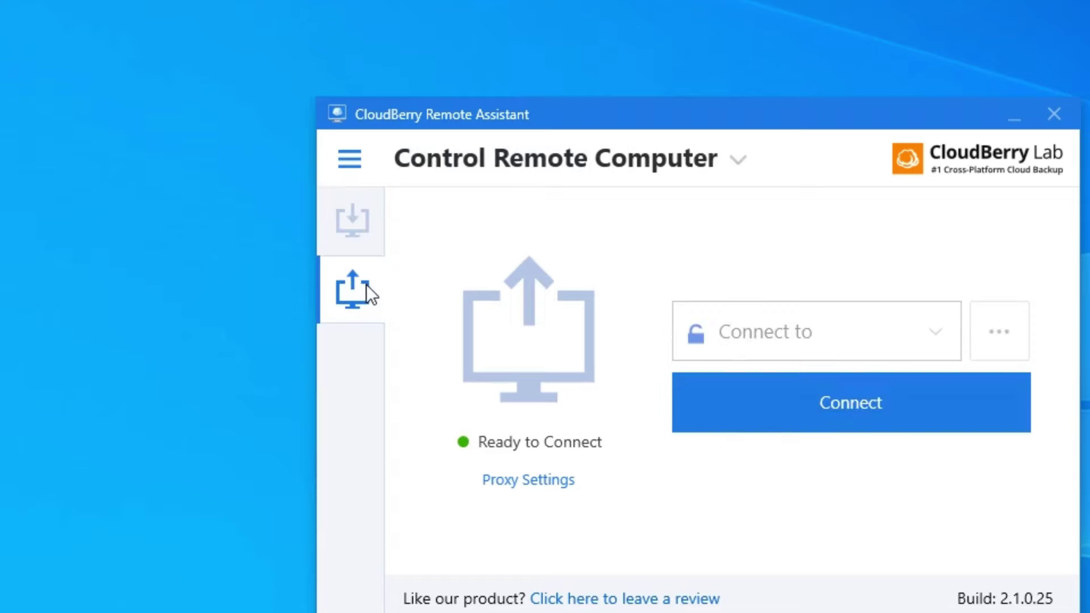
{"action": "left_click", "coordinate": [761, 339]}
{"action": "key", "text": "BackSpace"}
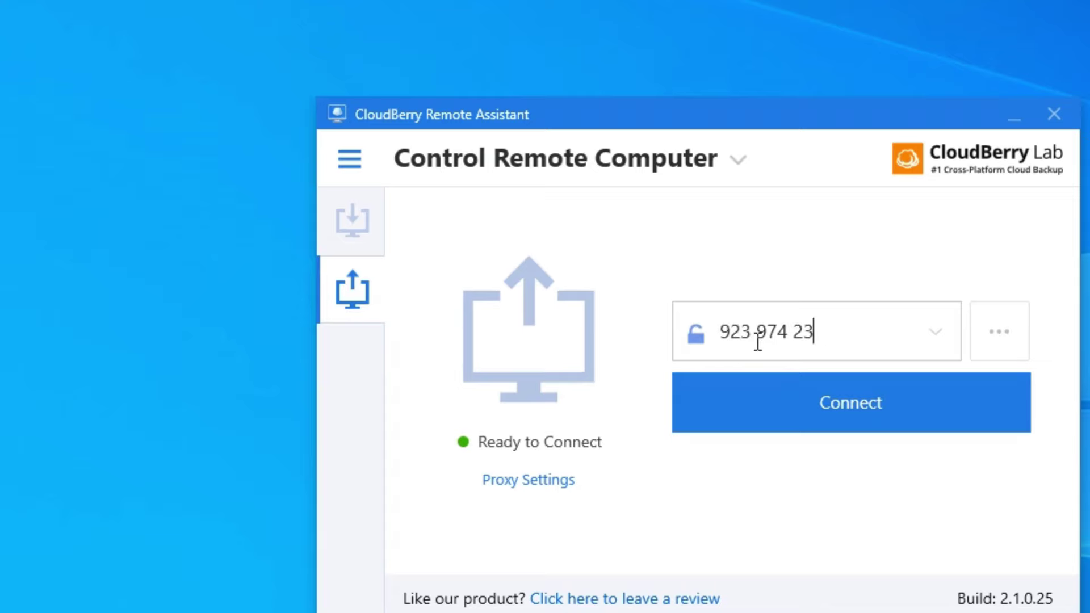
{"action": "key", "text": "BackSpace"}
{"action": "key", "text": "BackSpace"}
{"action": "key", "text": "BackSpace"}
{"action": "key", "text": "BackSpace"}
{"action": "key", "text": "BackSpace"}
{"action": "key", "text": "BackSpace"}
{"action": "key", "text": "BackSpace"}
{"action": "key", "text": "BackSpace"}
{"action": "key", "text": "BackSpace"}
{"action": "key", "text": "BackSpace"}
{"action": "left_click", "coordinate": [375, 233]}
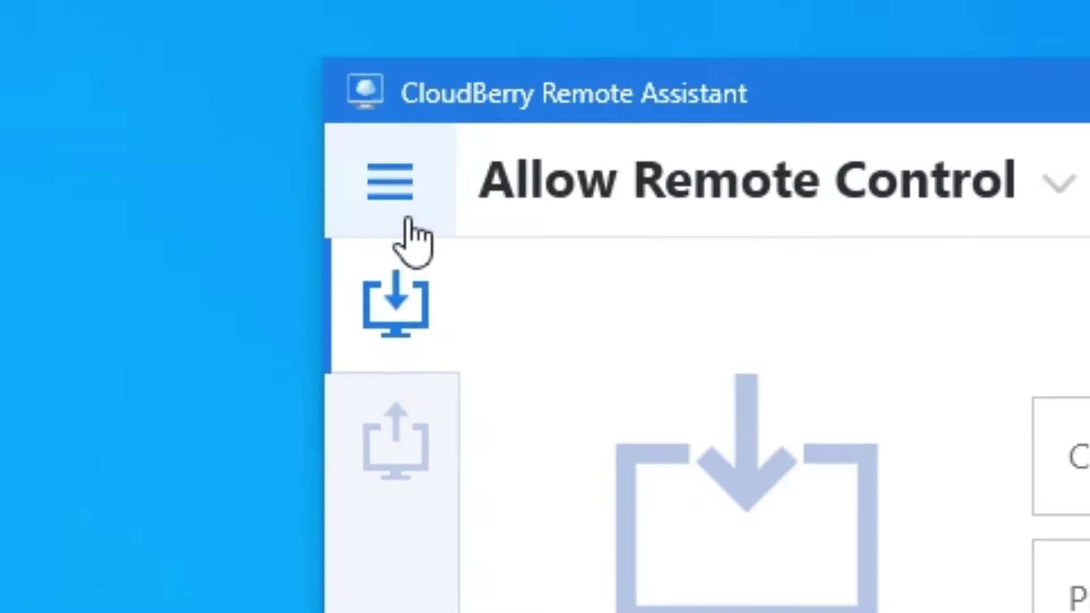
Step: In Options > Incoming Connection, choose Full control as the default access level and confirm with OK
{"action": "left_click", "coordinate": [330, 196]}
{"action": "left_click", "coordinate": [468, 365]}
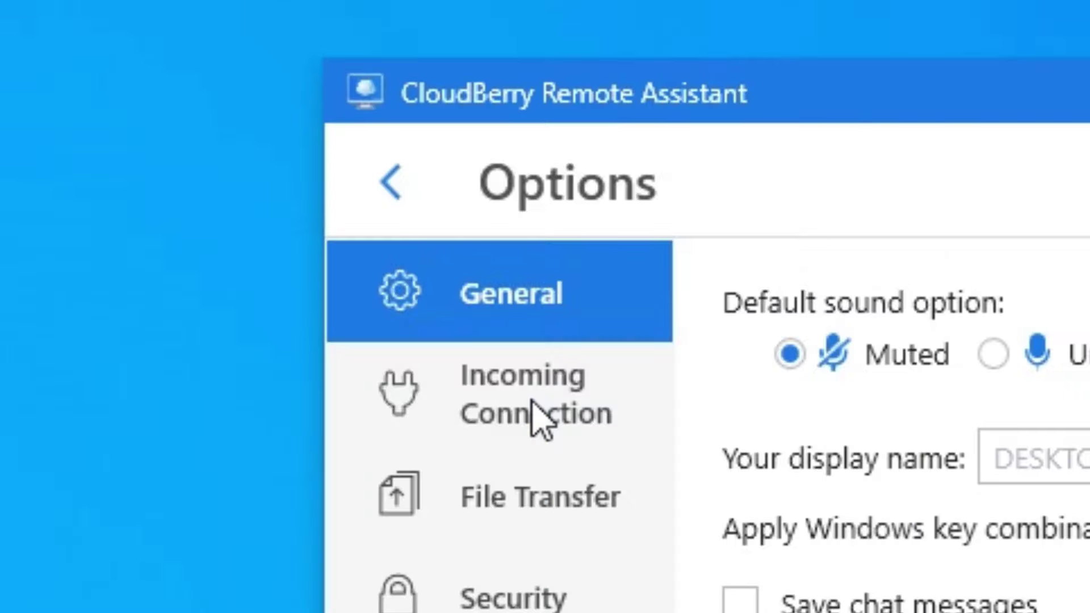
{"action": "left_click", "coordinate": [564, 429]}
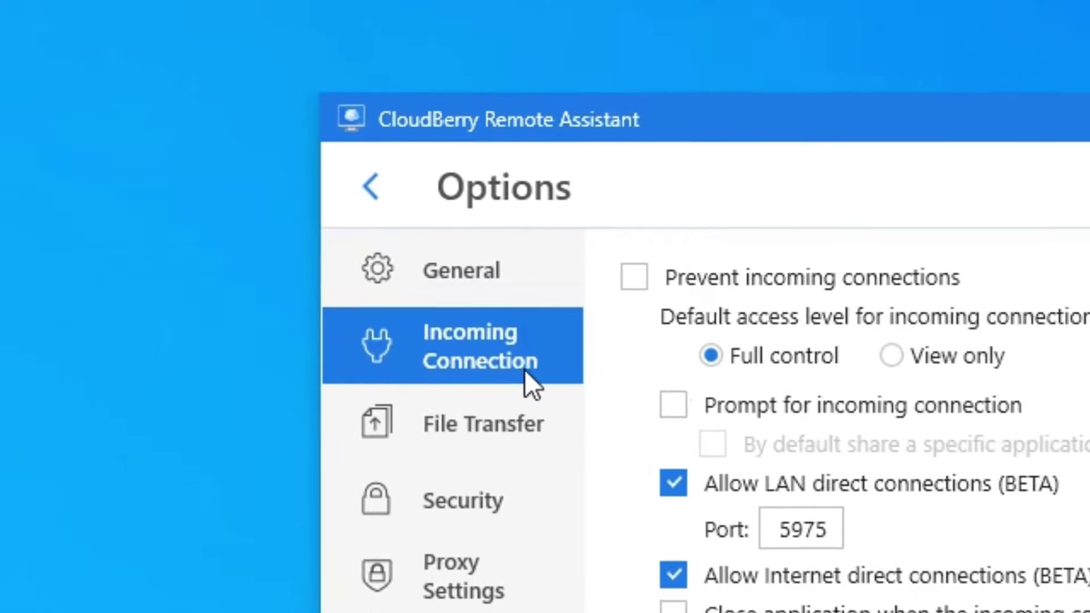
{"action": "left_click", "coordinate": [718, 365]}
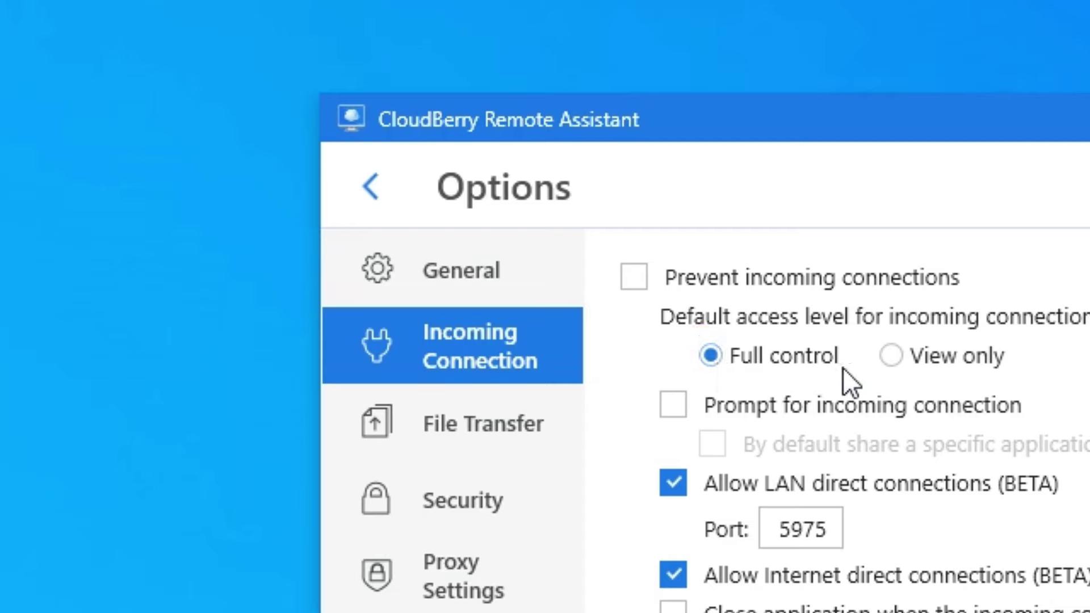
{"action": "left_click", "coordinate": [882, 368]}
{"action": "left_click", "coordinate": [727, 367]}
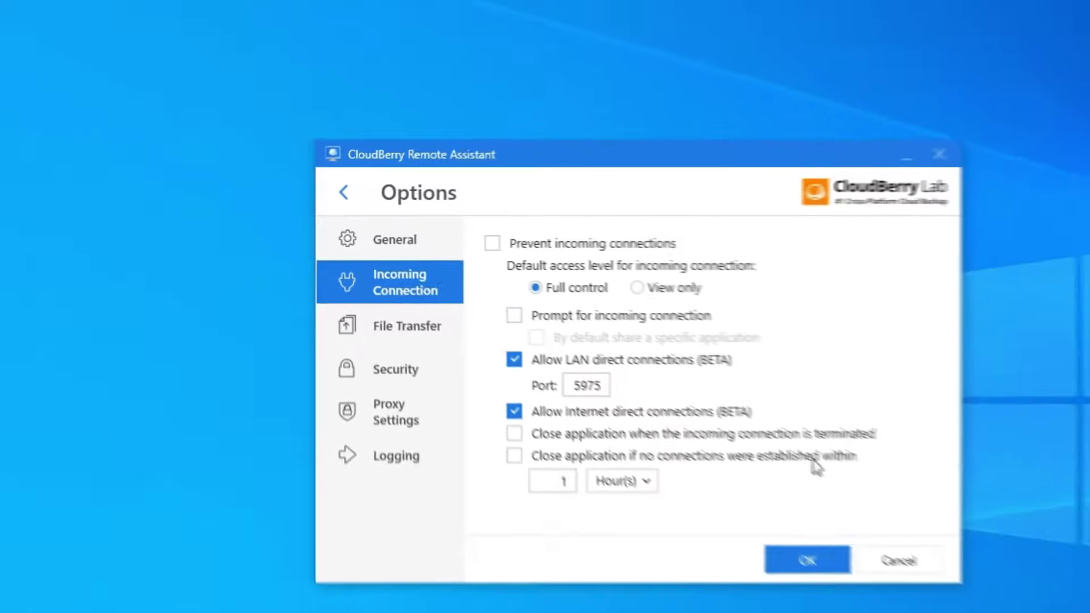
{"action": "left_click", "coordinate": [807, 561]}
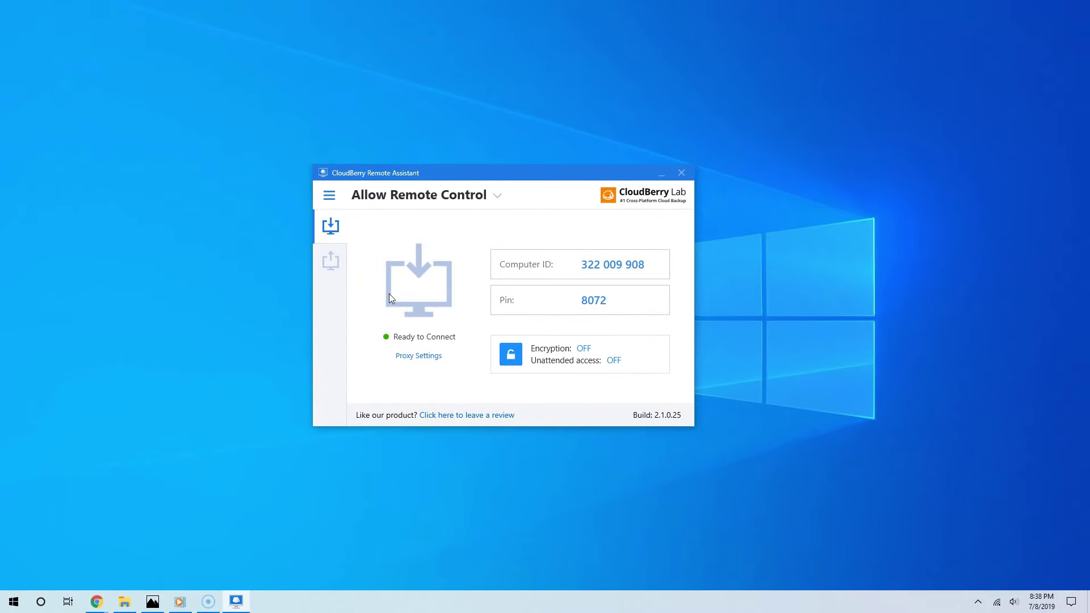
Step: Paste the laptop's computer ID on Control Remote Computer and submit its PIN to connect
{"action": "left_click", "coordinate": [333, 264]}
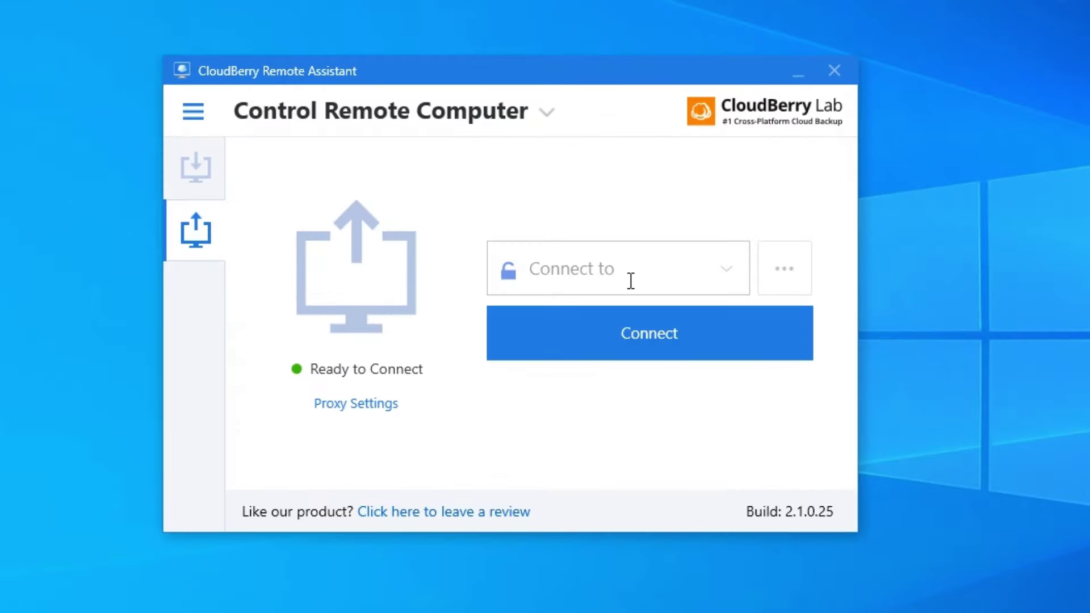
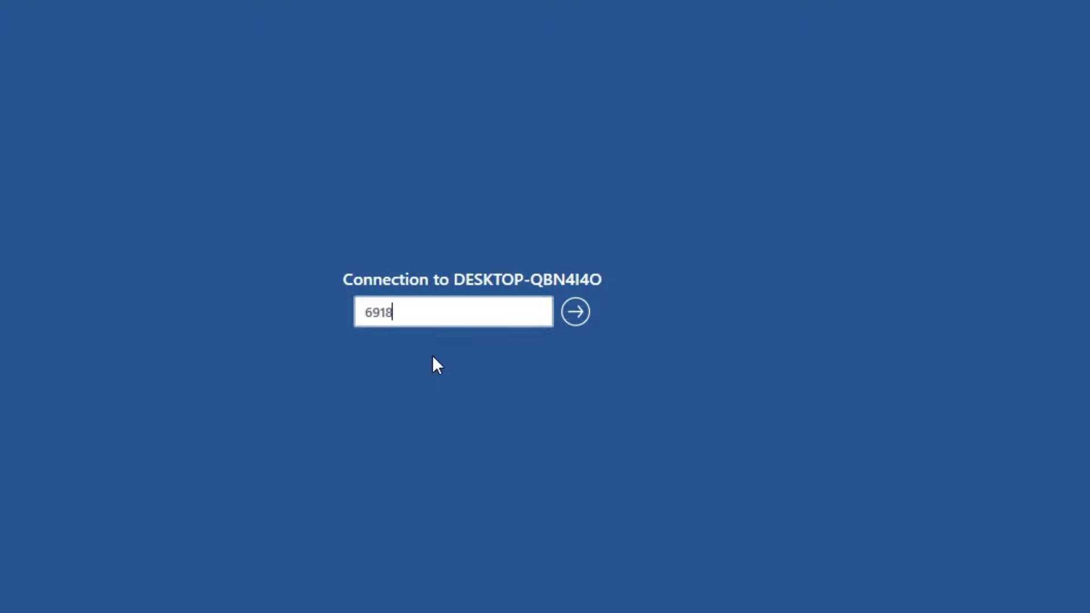
{"action": "key", "text": "Return"}
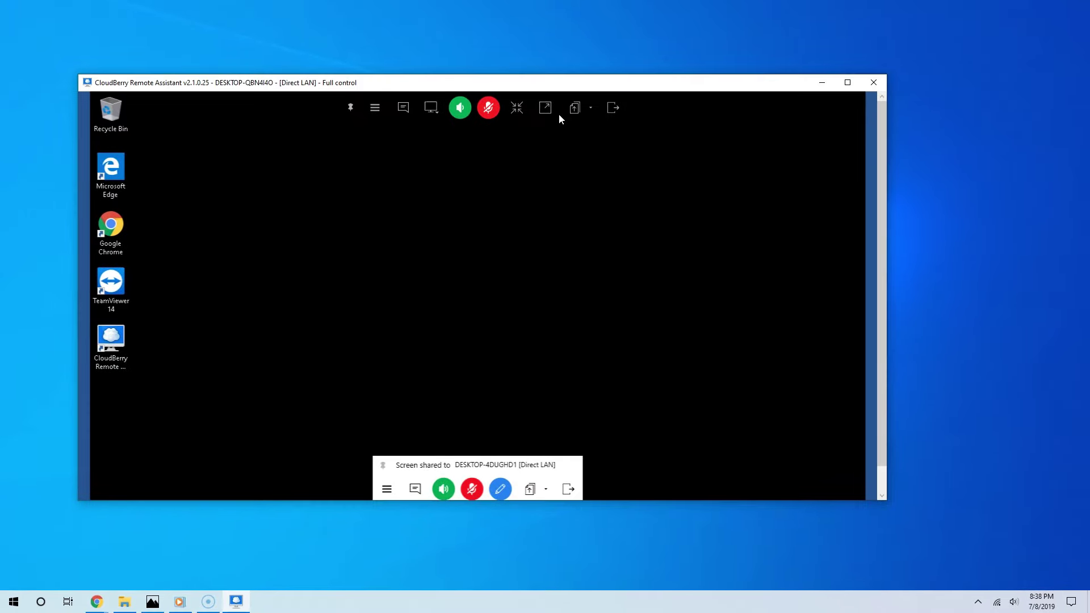
Step: Try full-screen scaled view of the remote desktop, then return to a window moved down and left
{"action": "left_click", "coordinate": [543, 107]}
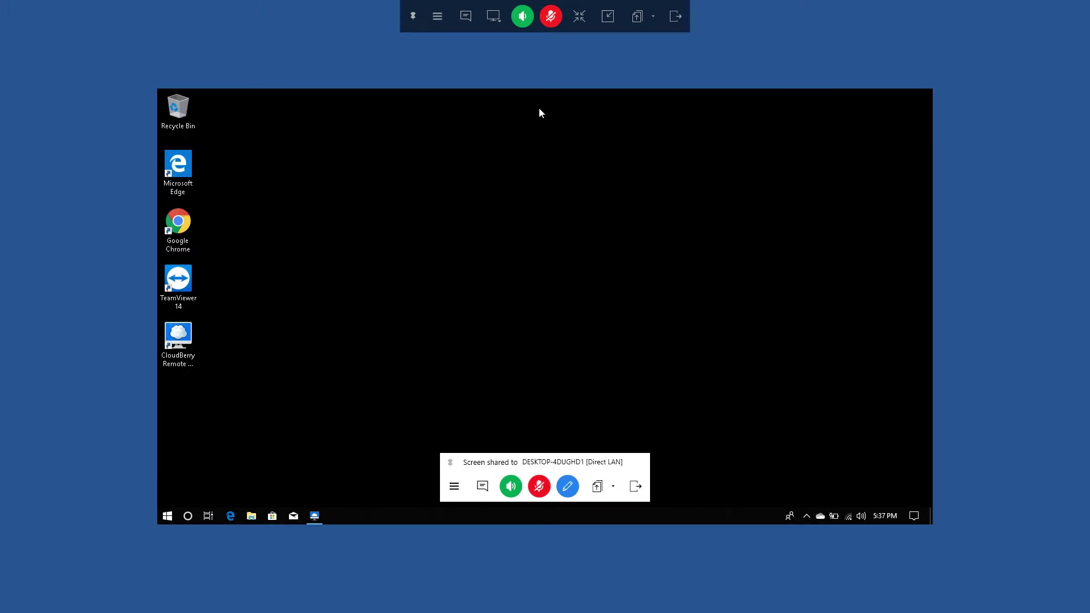
{"action": "left_click", "coordinate": [575, 22]}
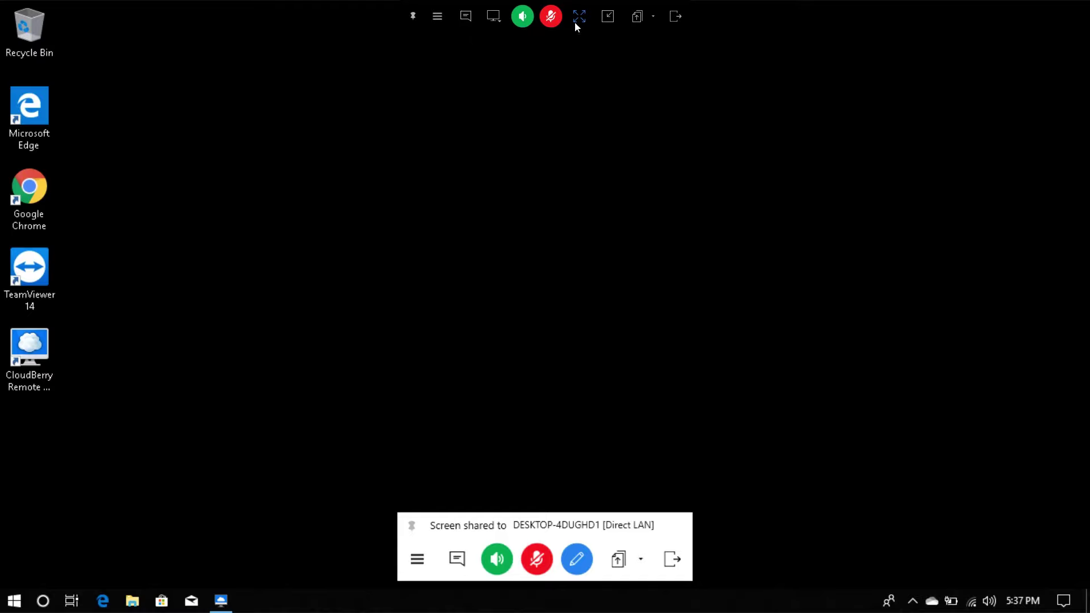
{"action": "left_click", "coordinate": [14, 601]}
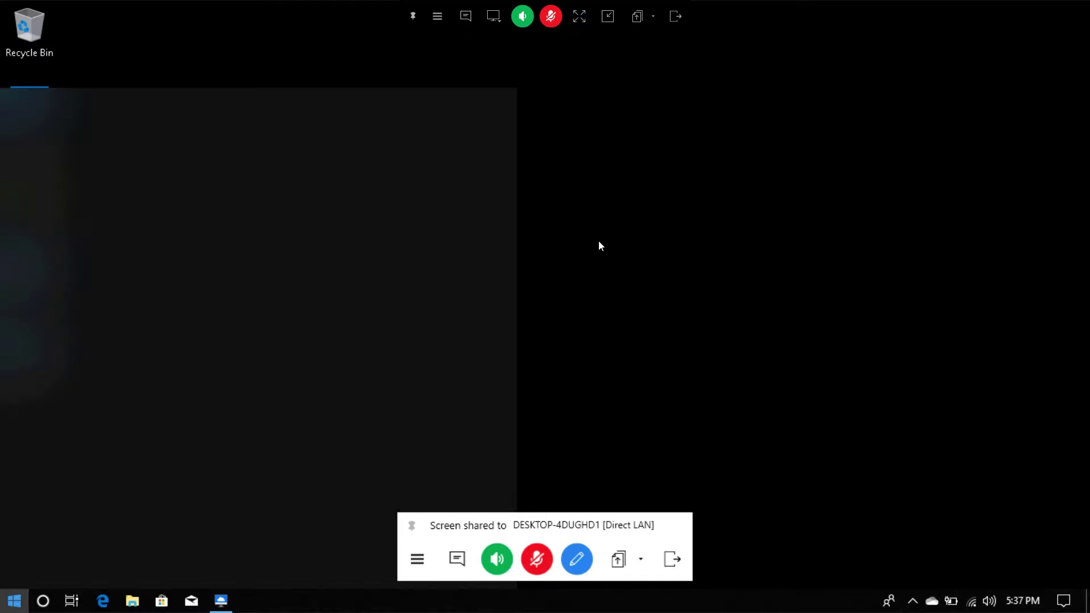
{"action": "left_click", "coordinate": [638, 226]}
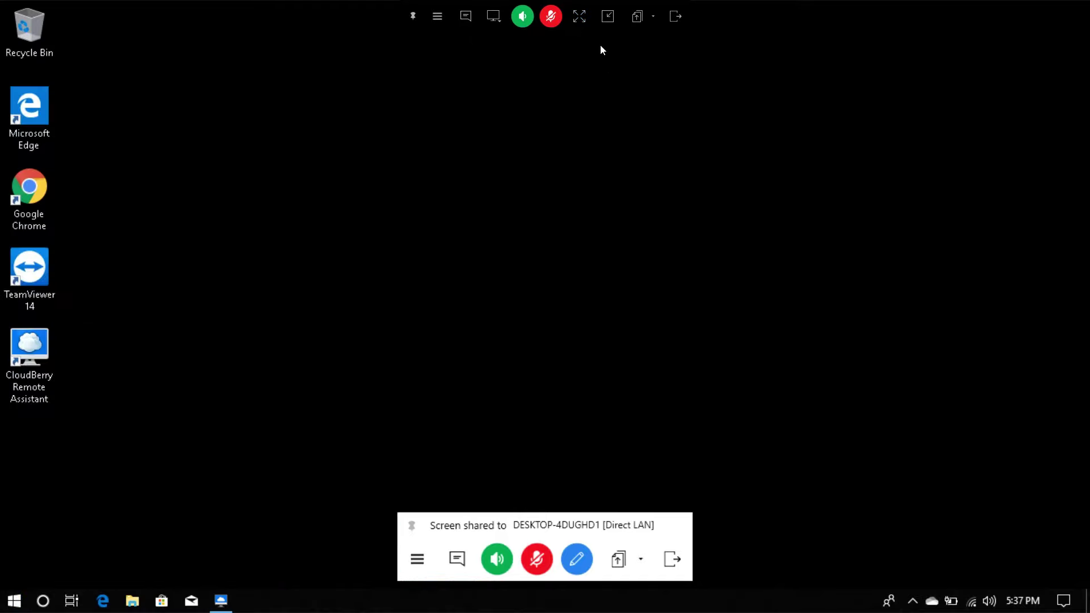
{"action": "left_click", "coordinate": [581, 19]}
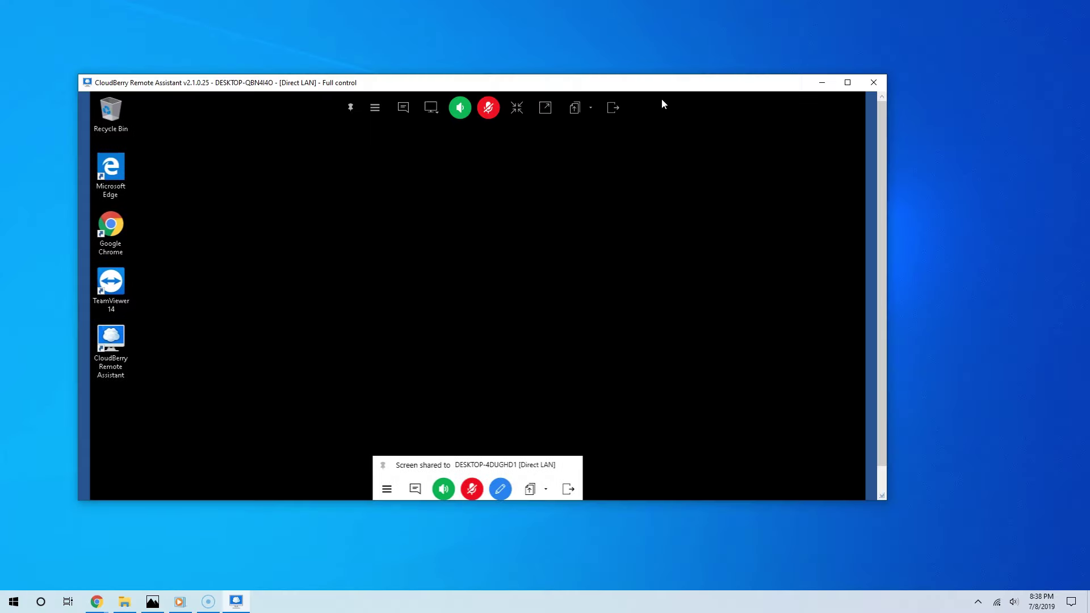
{"action": "left_click_drag", "start_coordinate": [730, 93], "coordinate": [661, 122]}
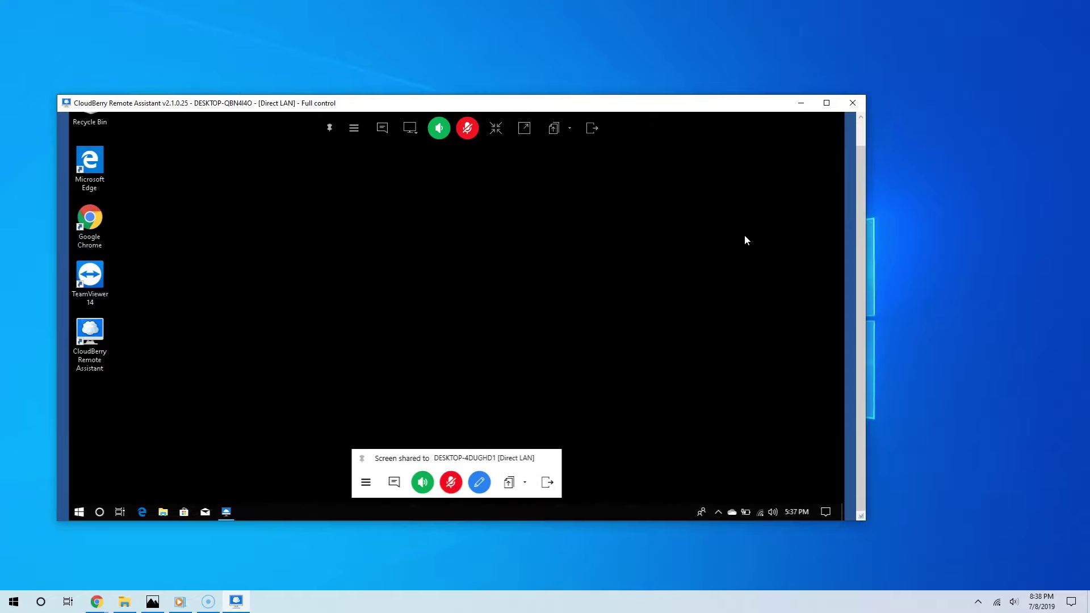